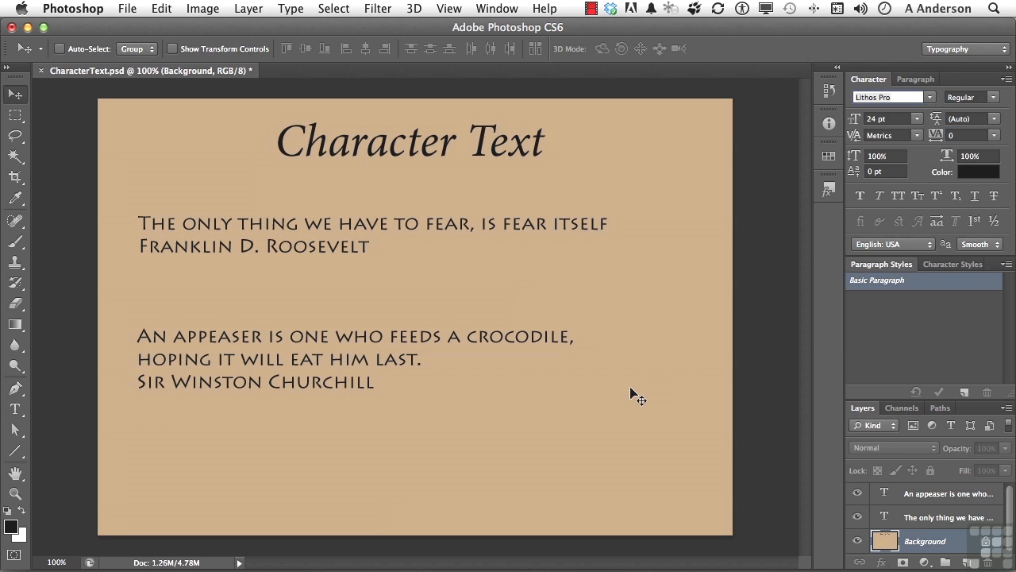
# - Detach the Character and Layers panels from the dock and float them over the canvas, one above the other
pyautogui.click(946, 49)
pyautogui.click(947, 48)
pyautogui.moveTo(868, 79); pyautogui.dragTo(642, 107)
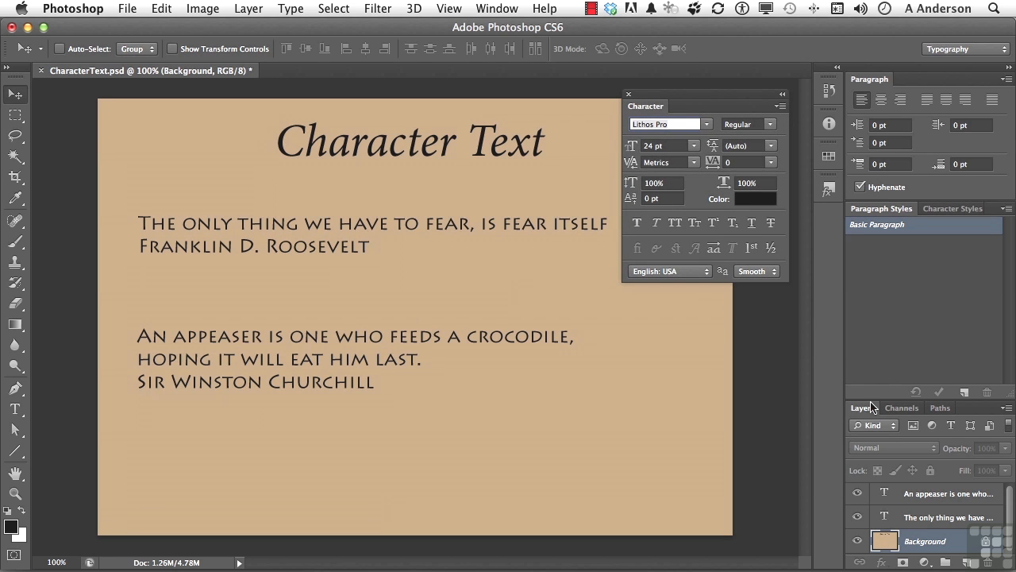
pyautogui.moveTo(848, 408); pyautogui.dragTo(641, 313)
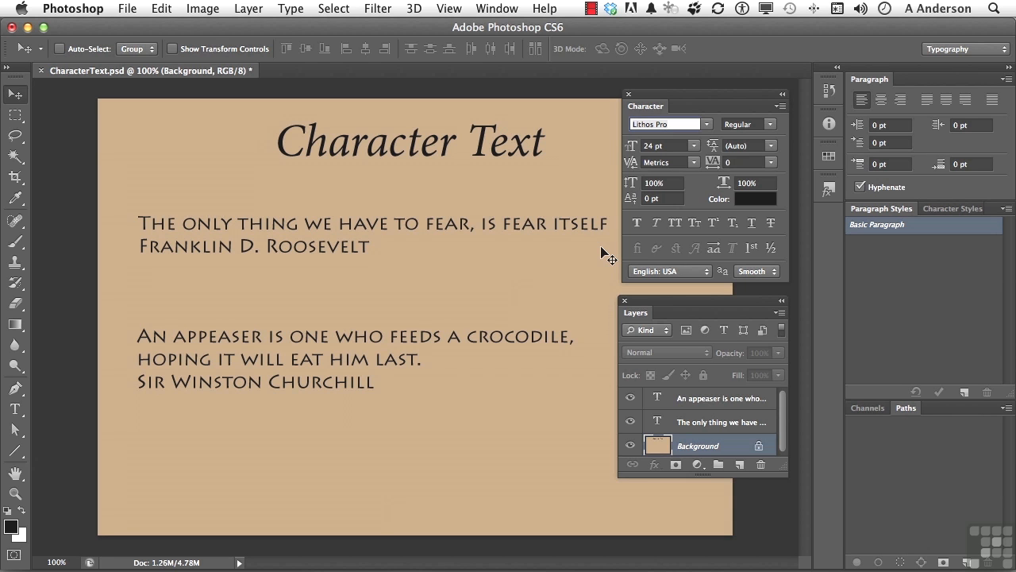
# - Try the Lucida Sans font on the whole crocodile quote layer, and undo the font change
pyautogui.click(718, 399)
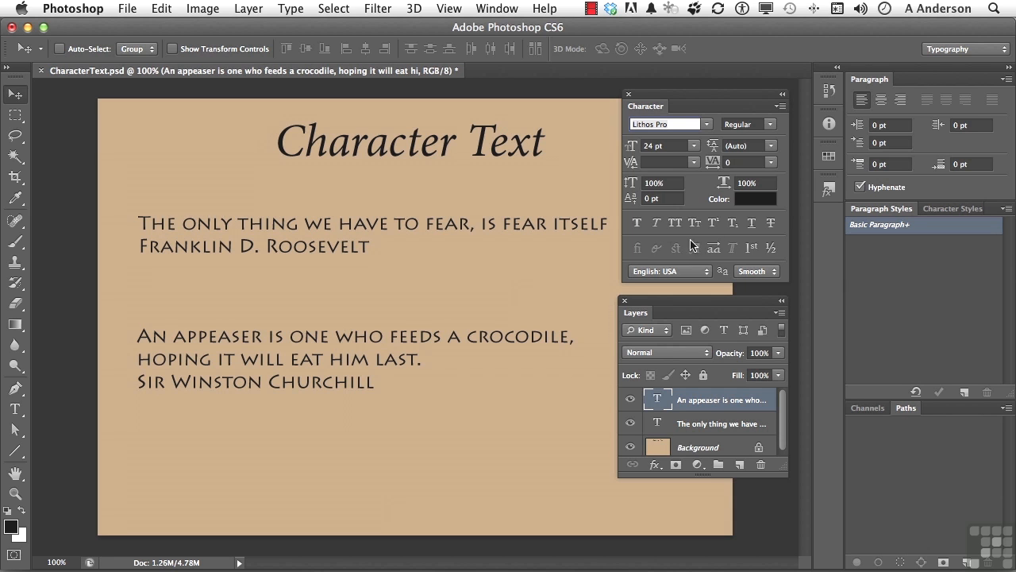
pyautogui.click(705, 126)
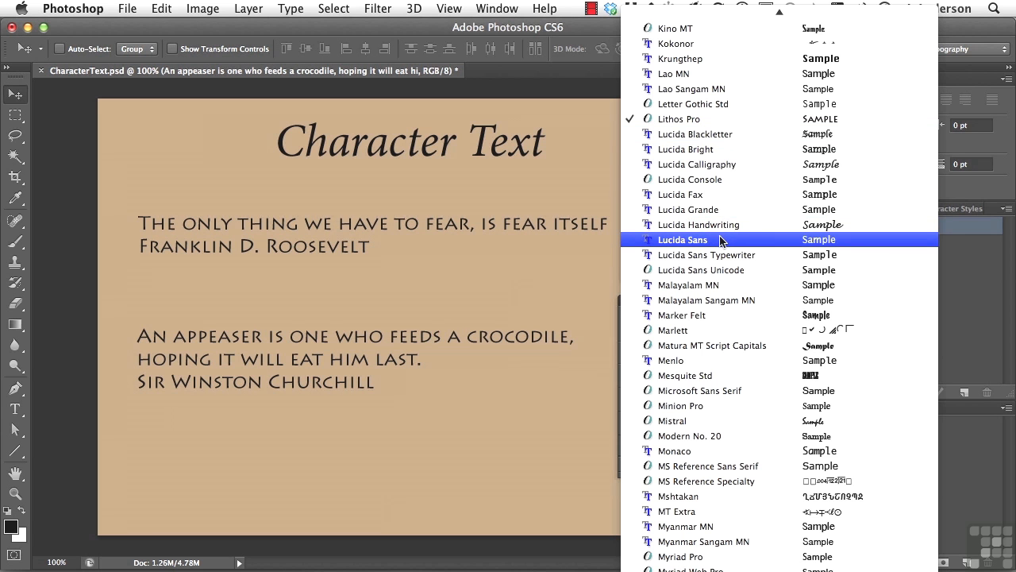
pyautogui.press('Escape')
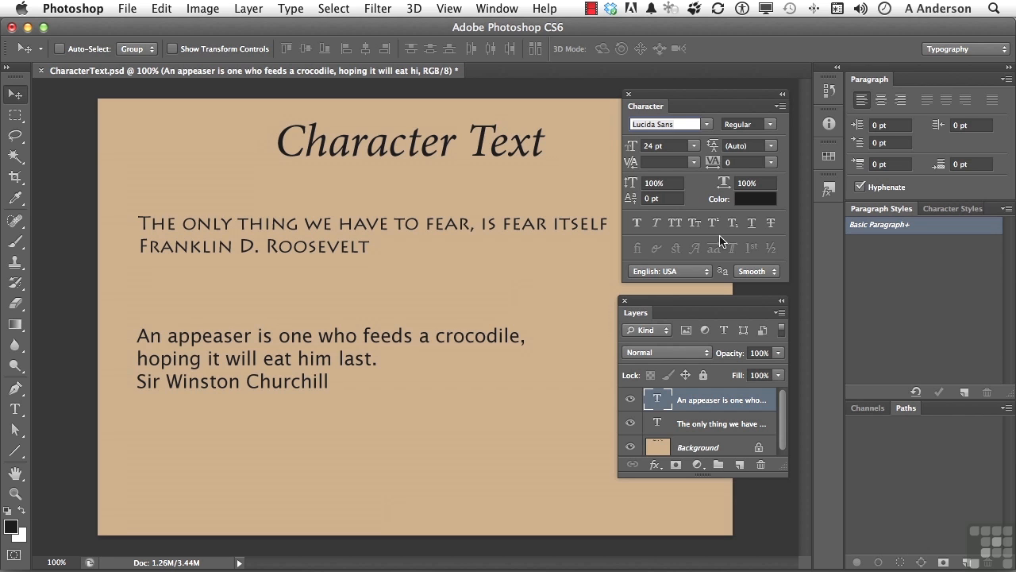
pyautogui.press('super+z')
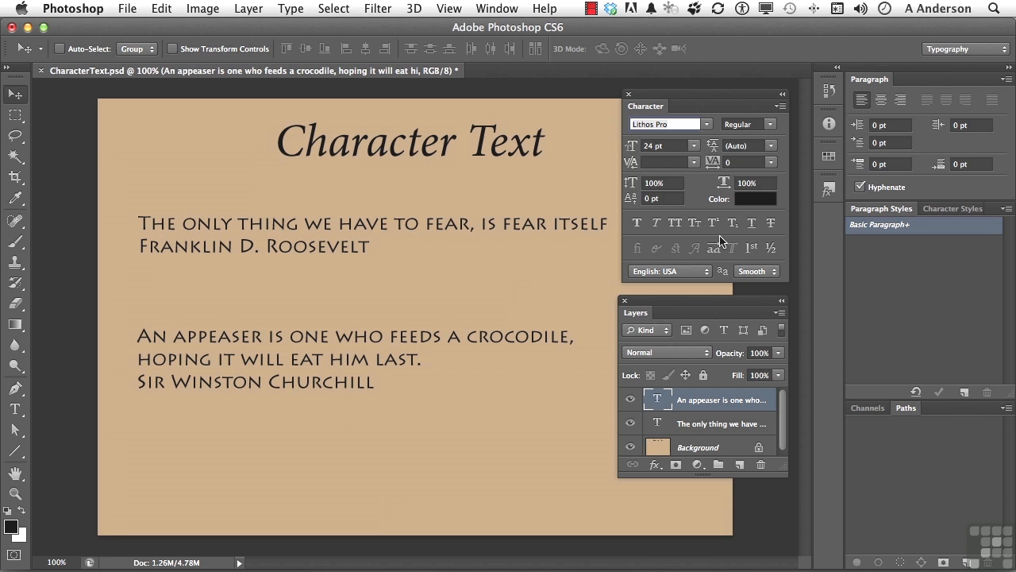
# - Set both lines of the Franklin D. Roosevelt quote in Minion Pro with the Regular style
pyautogui.click(16, 409)
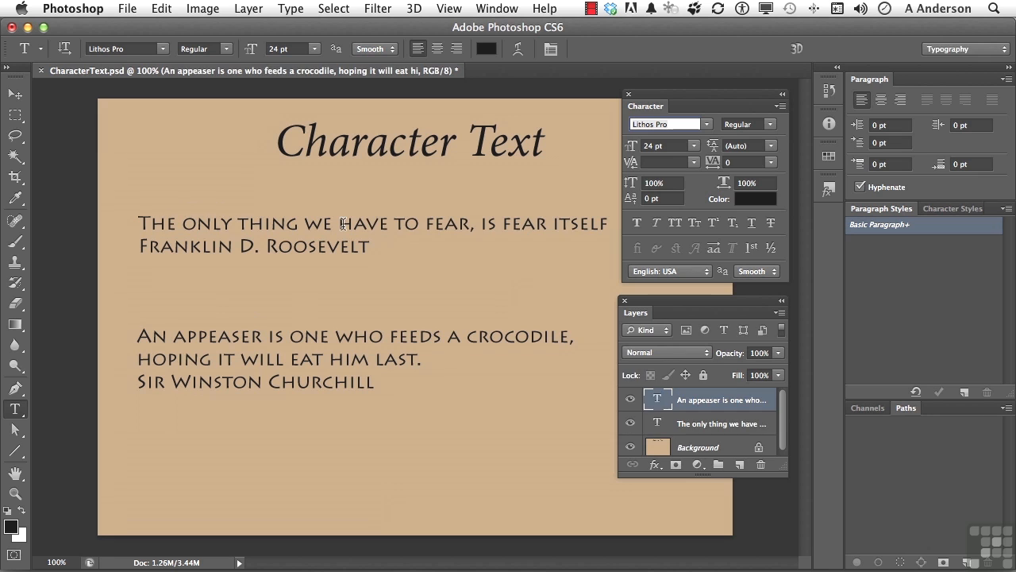
pyautogui.doubleClick(343, 224)
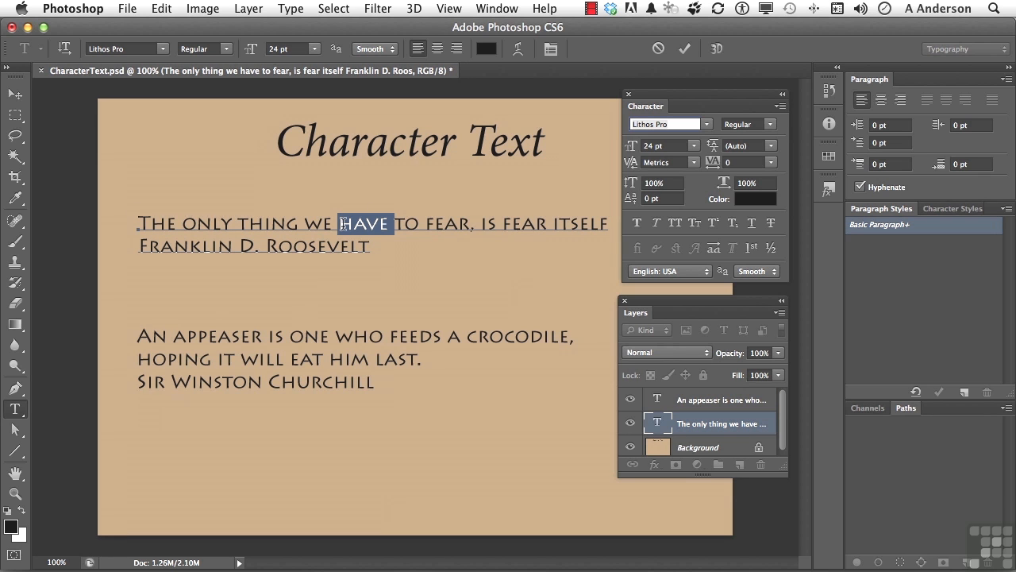
pyautogui.tripleClick(343, 224)
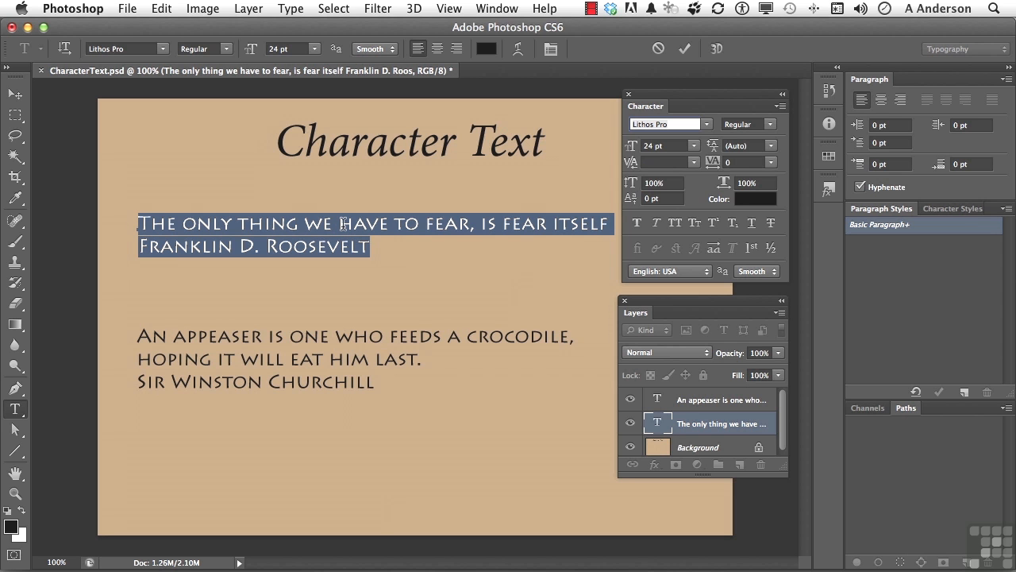
pyautogui.click(706, 125)
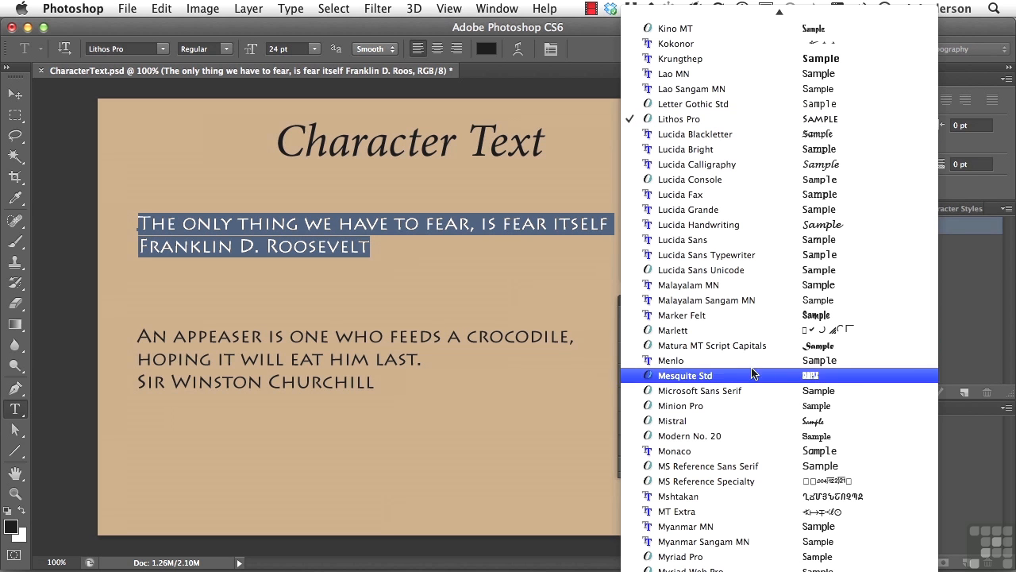
pyautogui.click(745, 407)
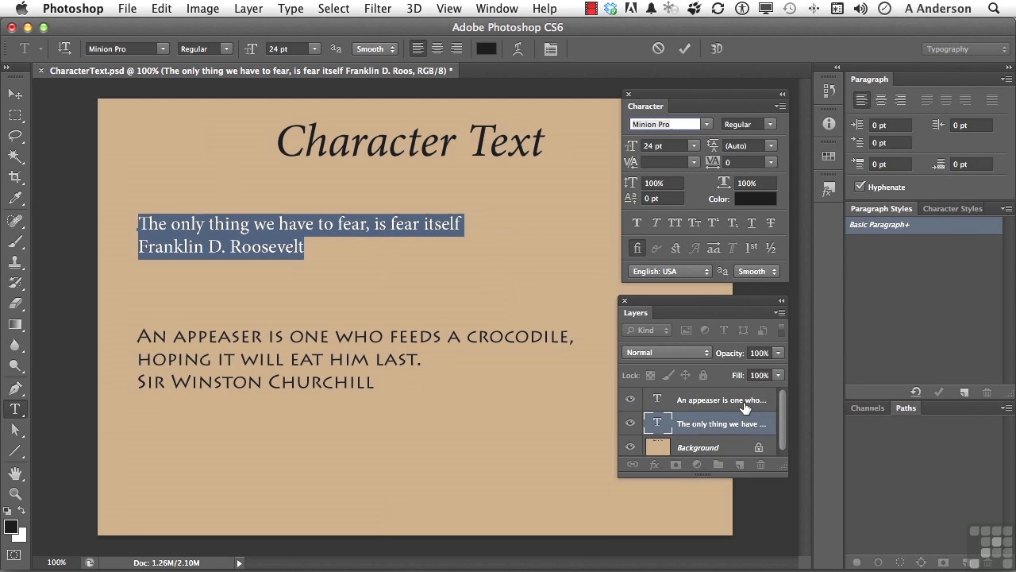
pyautogui.click(771, 125)
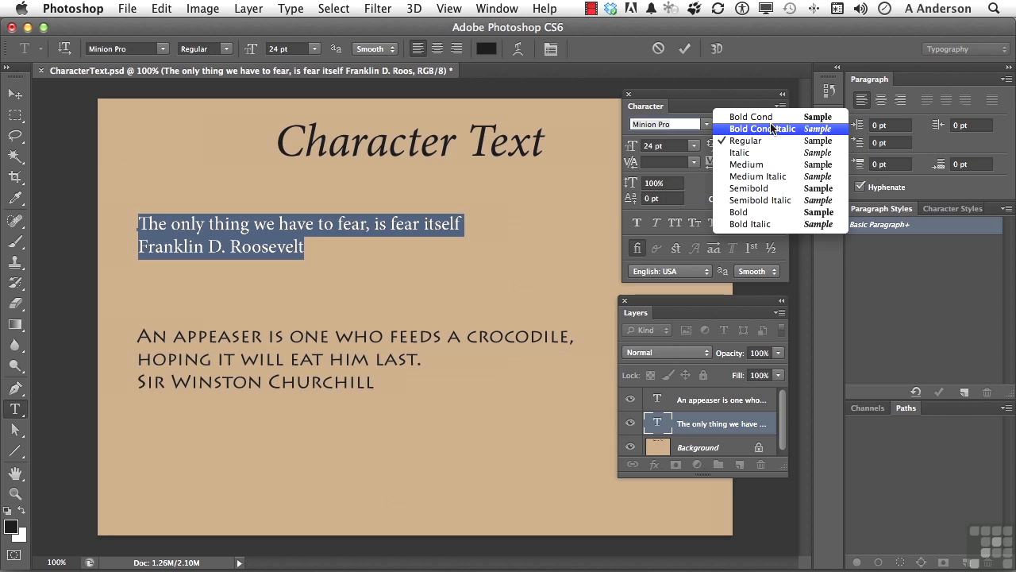
pyautogui.click(753, 142)
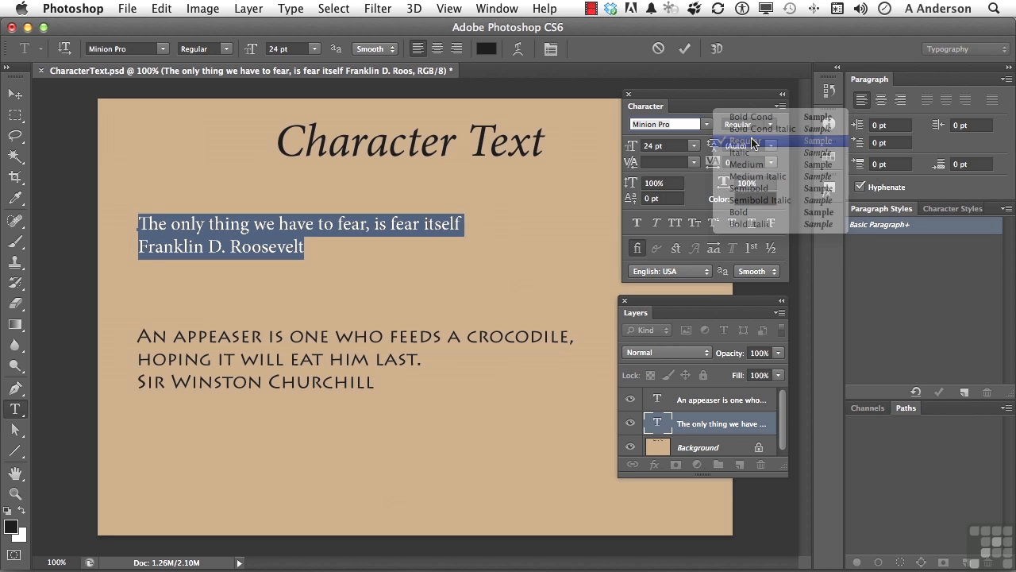
# - Set only the Franklin D. Roosevelt attribution line to the Italic style at 18 pt
pyautogui.click(195, 247)
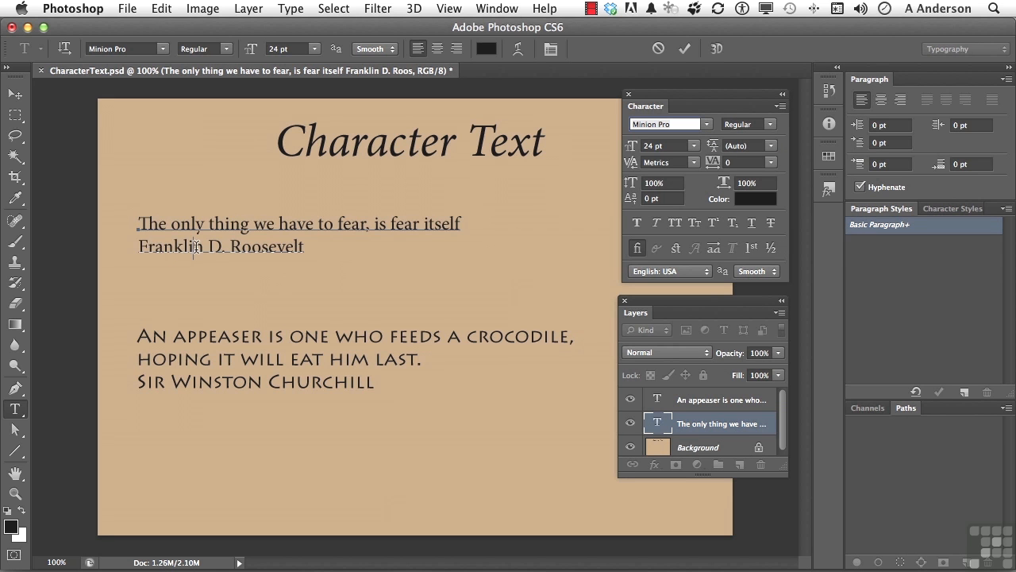
pyautogui.tripleClick(196, 247)
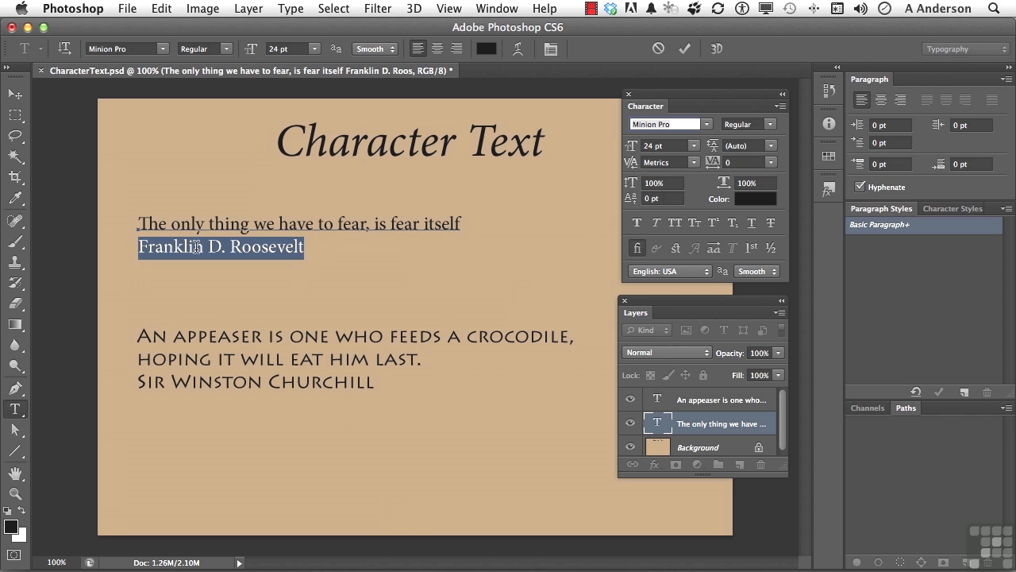
pyautogui.click(771, 129)
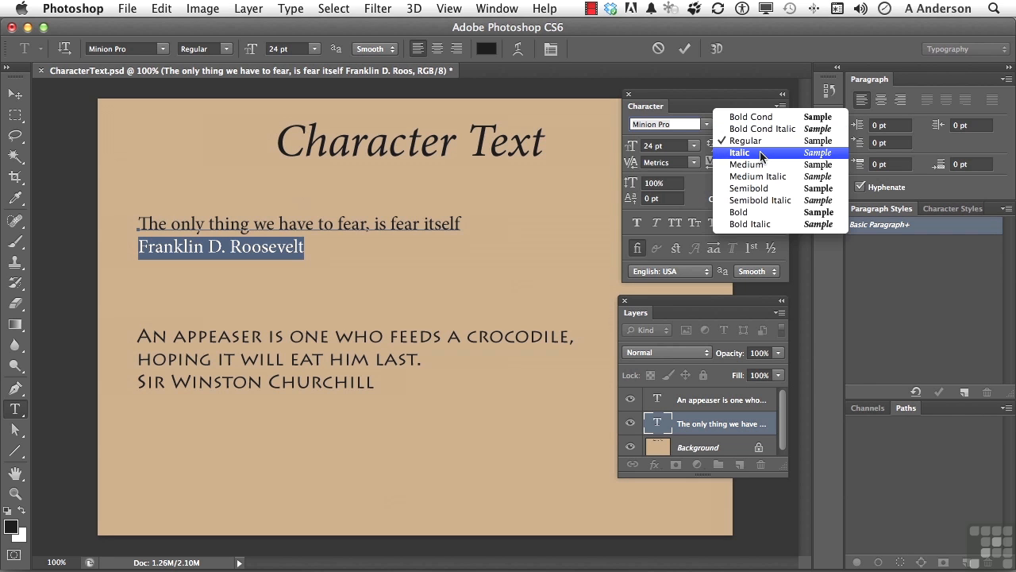
pyautogui.click(761, 152)
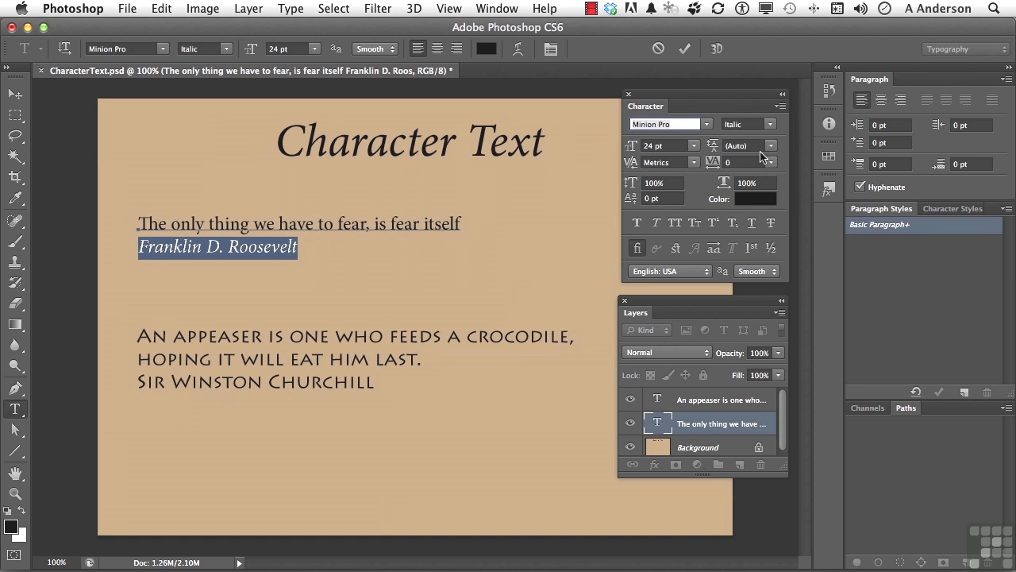
pyautogui.click(694, 146)
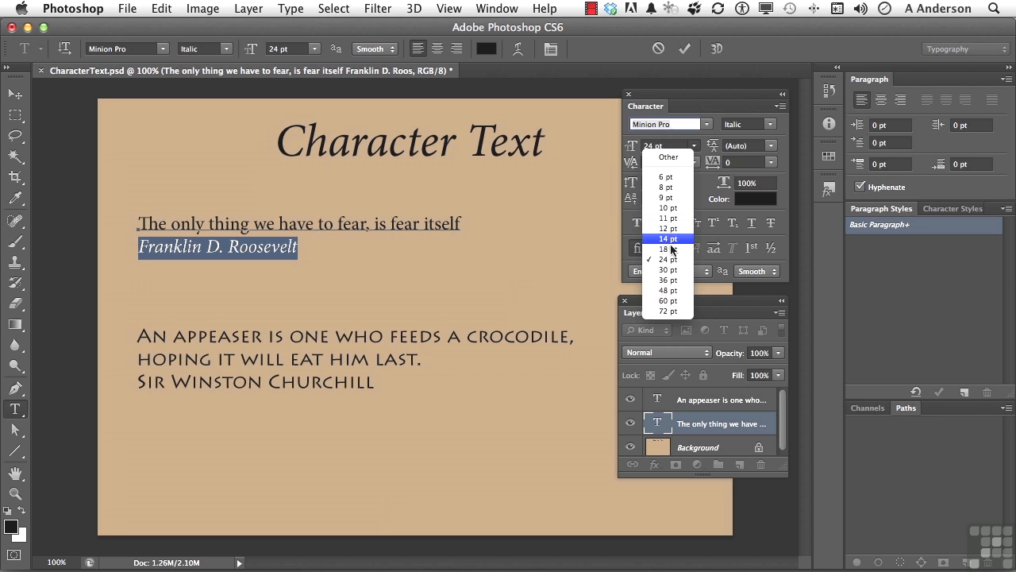
pyautogui.click(669, 259)
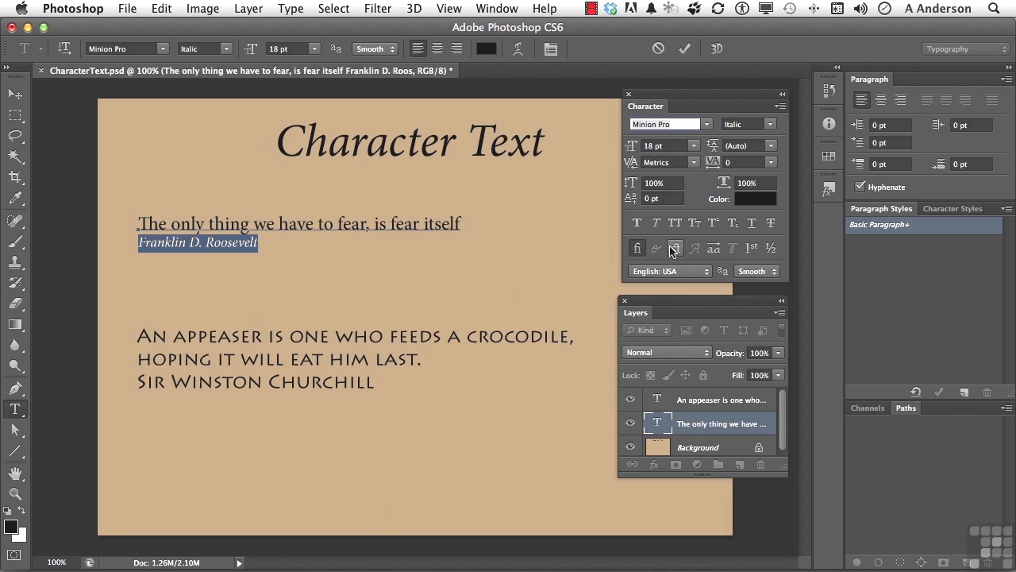
# - Try Faux Bold and Faux Italic on the first line of the Roosevelt quote, switching each one off again
pyautogui.tripleClick(436, 226)
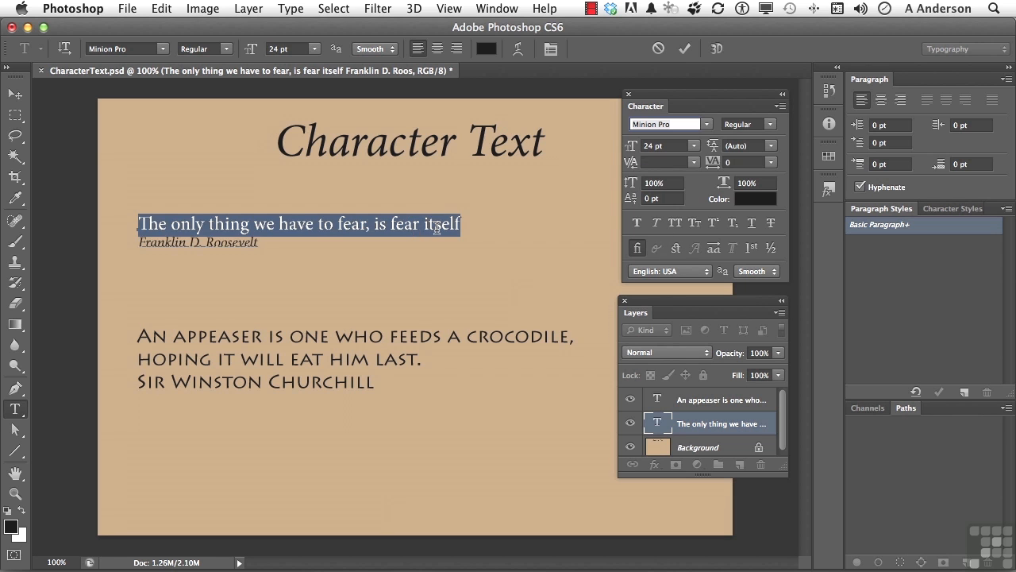
pyautogui.click(771, 125)
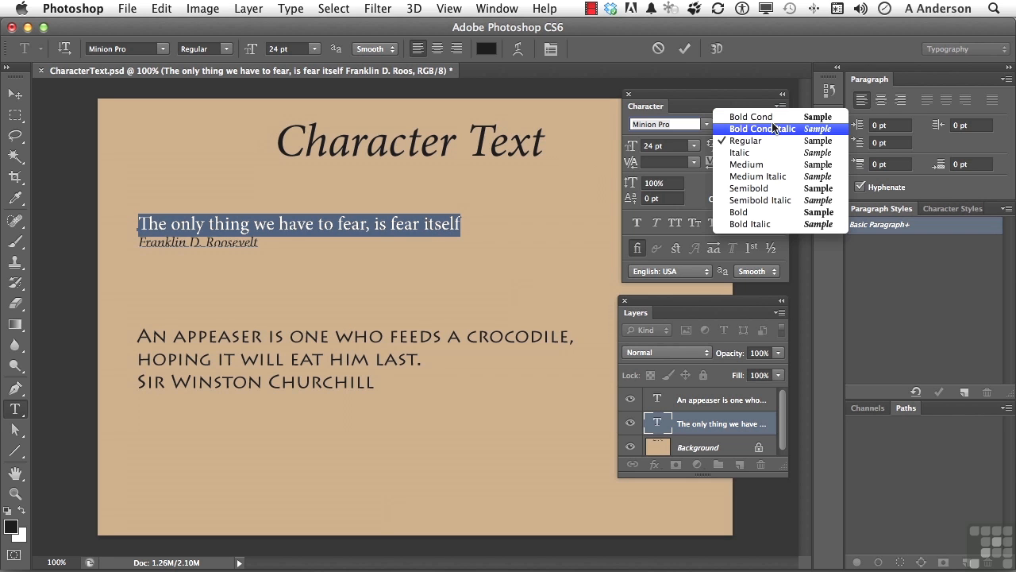
pyautogui.click(753, 105)
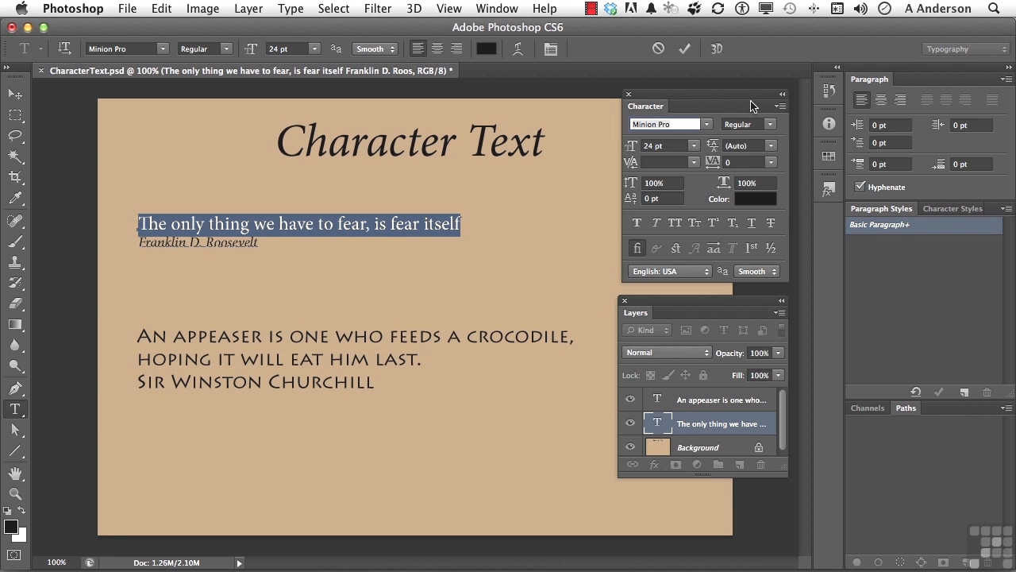
pyautogui.click(636, 225)
pyautogui.click(637, 225)
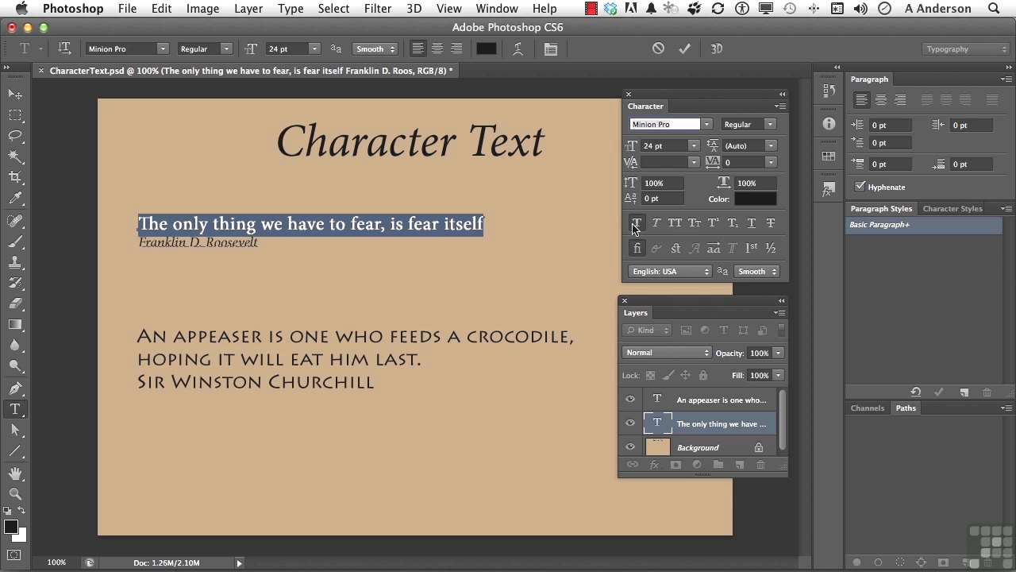
pyautogui.click(636, 226)
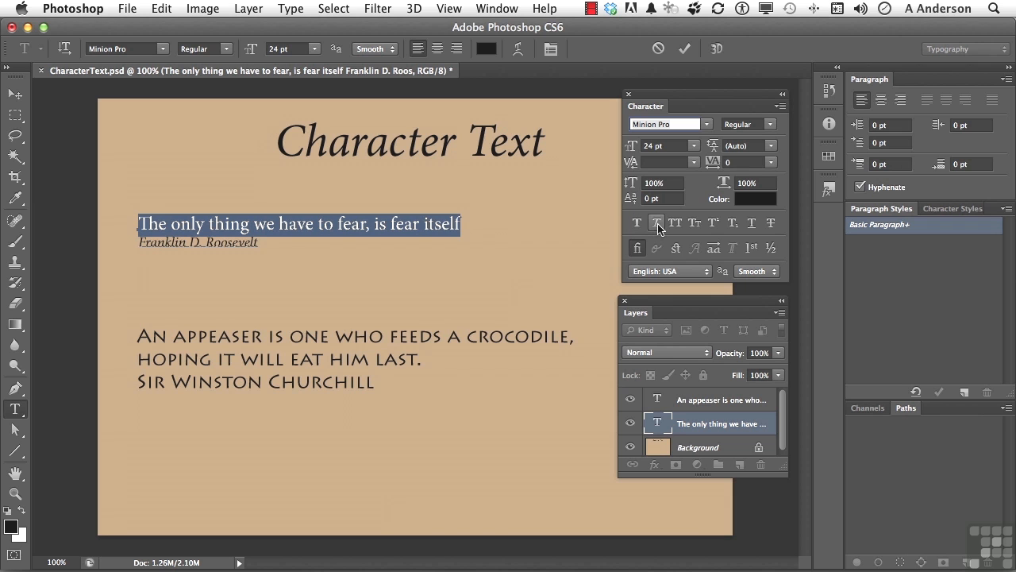
pyautogui.click(657, 225)
pyautogui.click(657, 226)
# - Try All Caps and Small Caps on the first line of the Roosevelt quote, switching each one off again
pyautogui.click(673, 226)
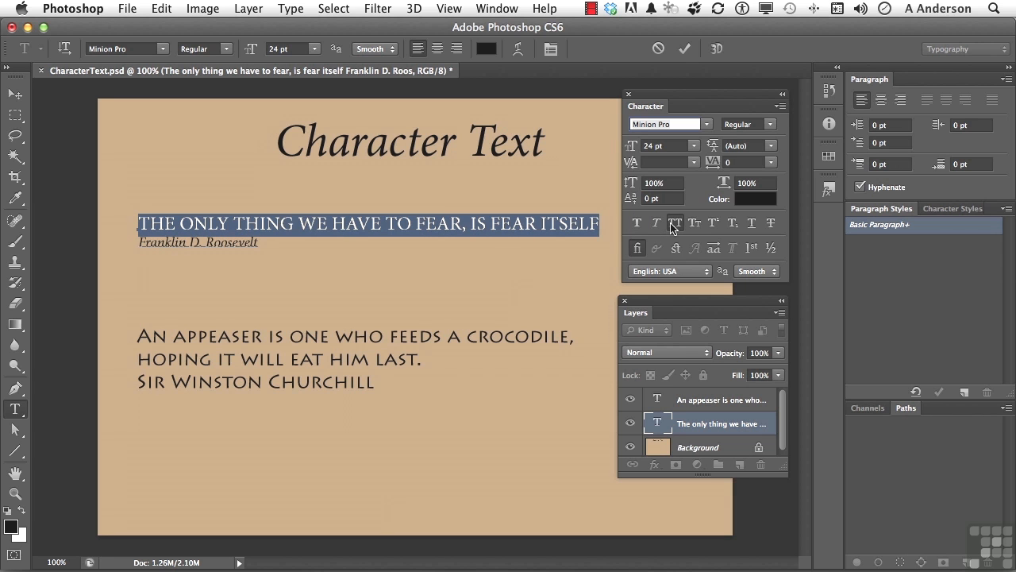
pyautogui.click(674, 226)
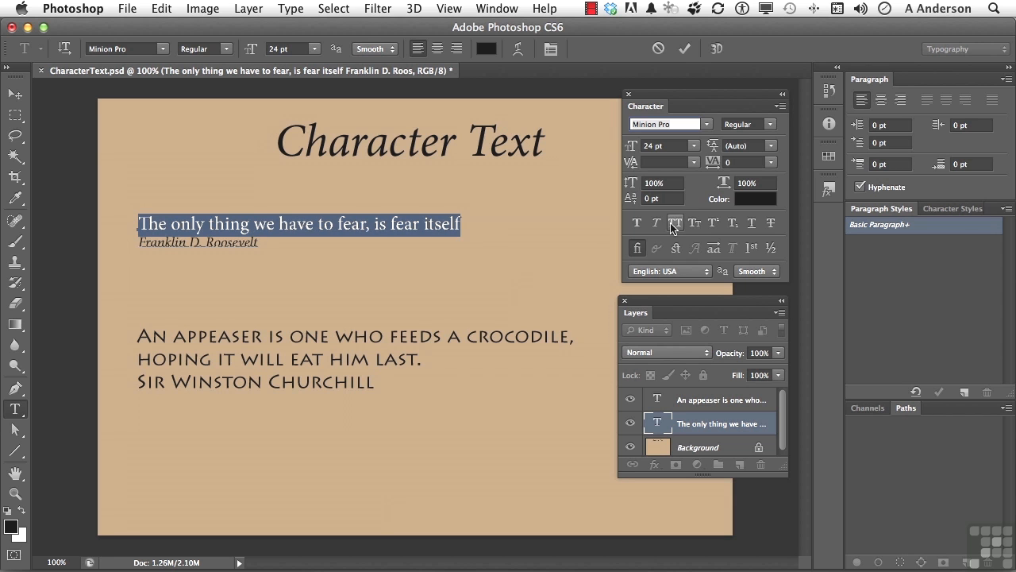
pyautogui.click(693, 225)
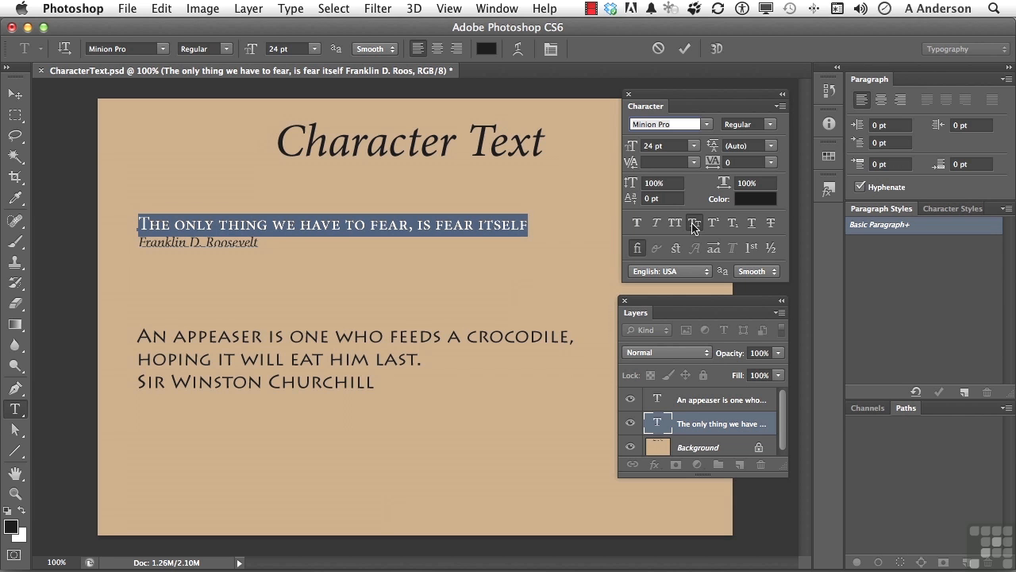
pyautogui.click(693, 225)
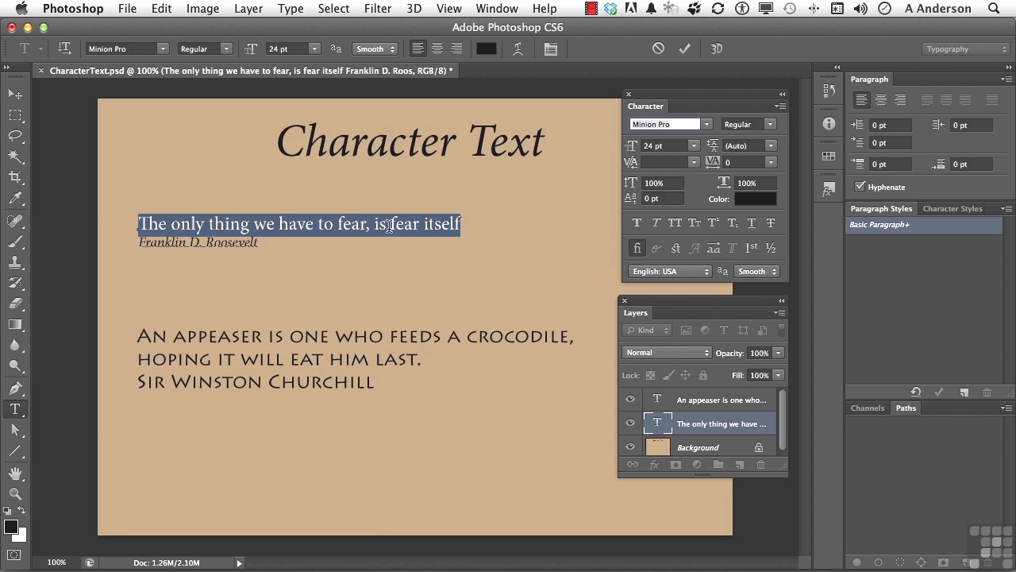
# - Try Superscript and Subscript on the first word "fear" in the Roosevelt quote, removing each one again
pyautogui.click(346, 230)
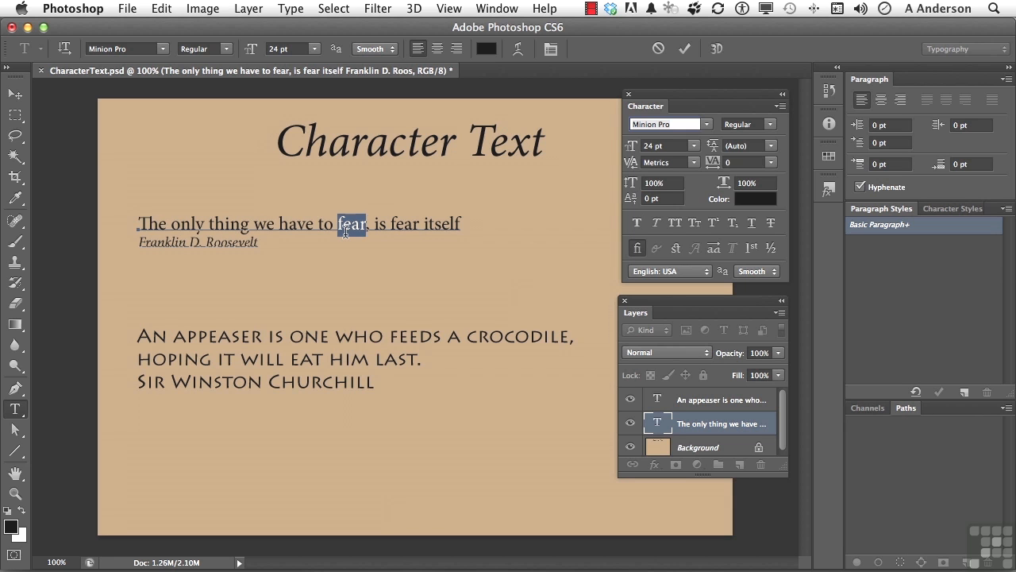
pyautogui.click(713, 224)
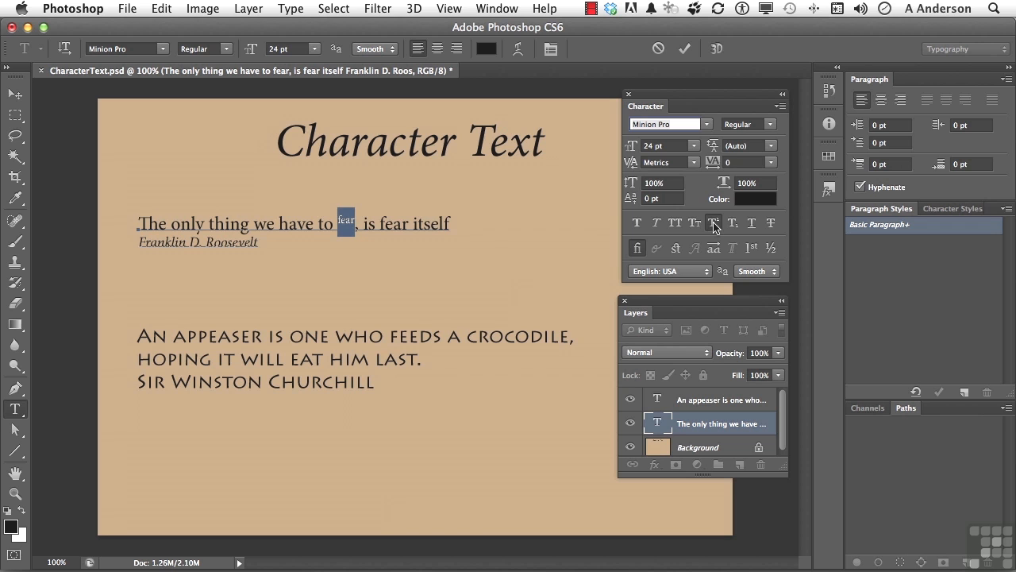
pyautogui.click(714, 225)
pyautogui.click(732, 224)
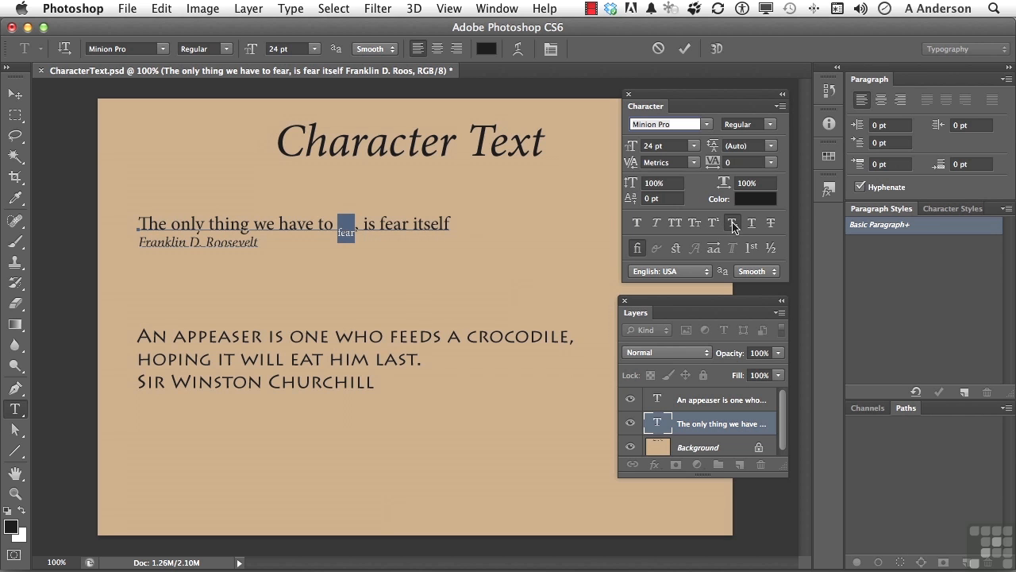
pyautogui.click(733, 225)
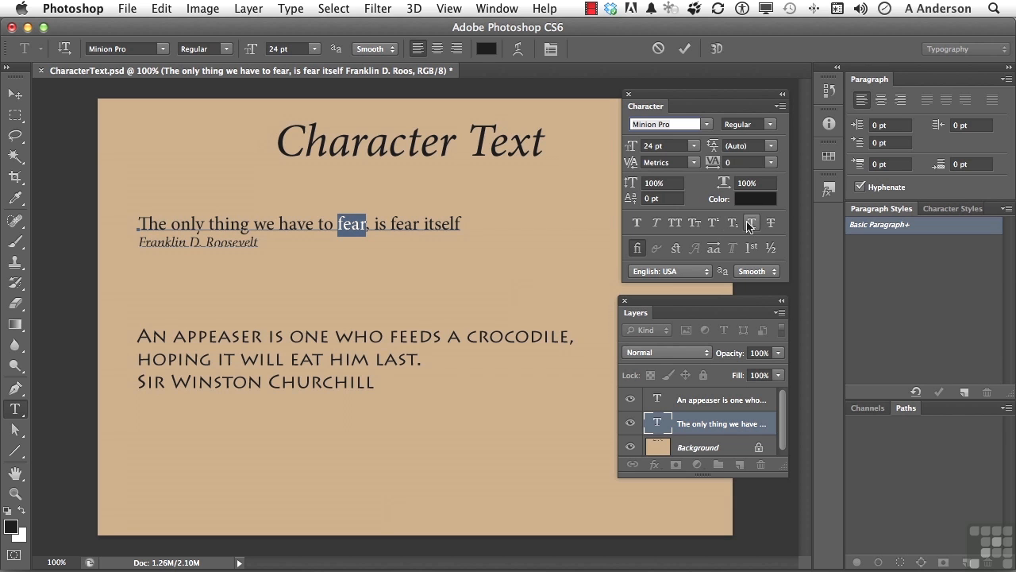
# - Try Underline and Strikethrough on the selected word "fear", and remove the strikethrough
pyautogui.click(751, 225)
pyautogui.click(771, 225)
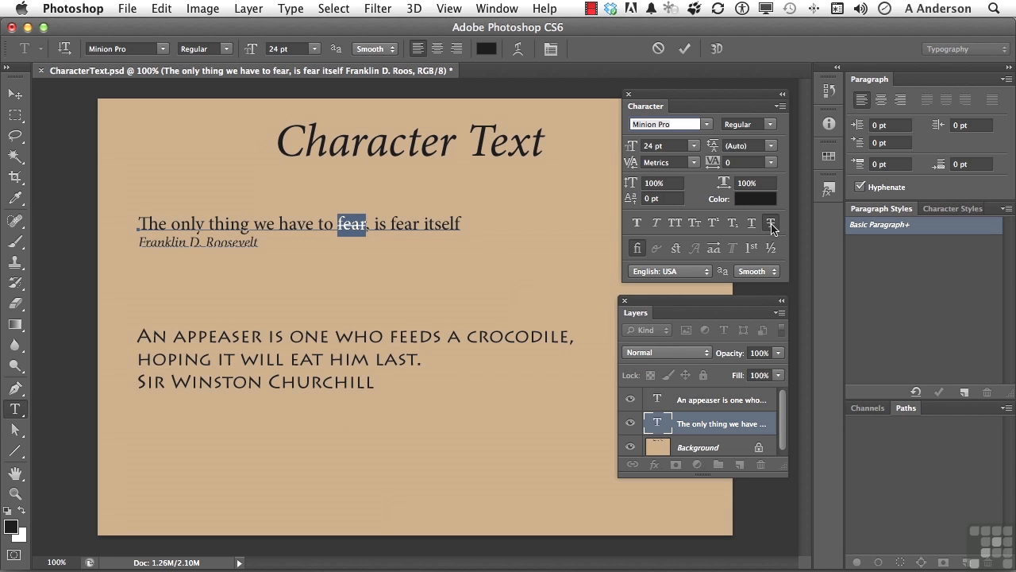
pyautogui.click(771, 225)
# - Try 24 pt leading on the whole Roosevelt quote, including the attribution line, and set it to 30 pt
pyautogui.click(362, 228)
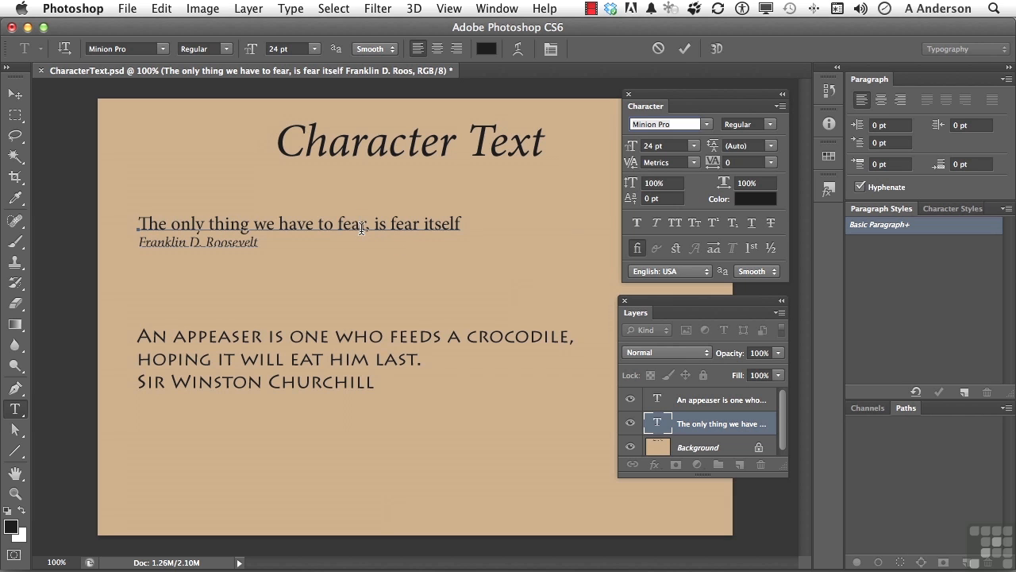
pyautogui.tripleClick(361, 228)
pyautogui.click(361, 227)
pyautogui.tripleClick(361, 228)
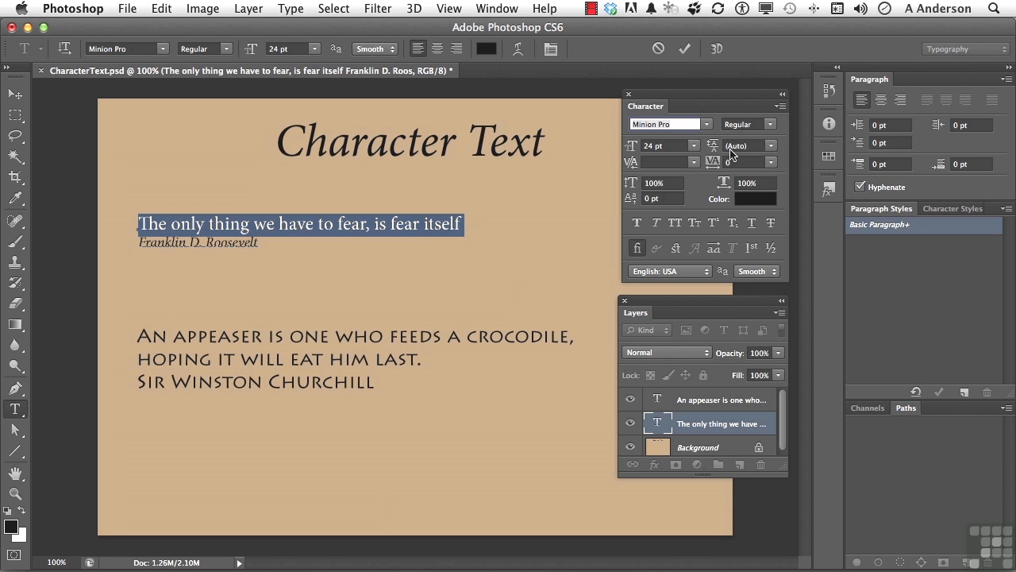
pyautogui.click(262, 244)
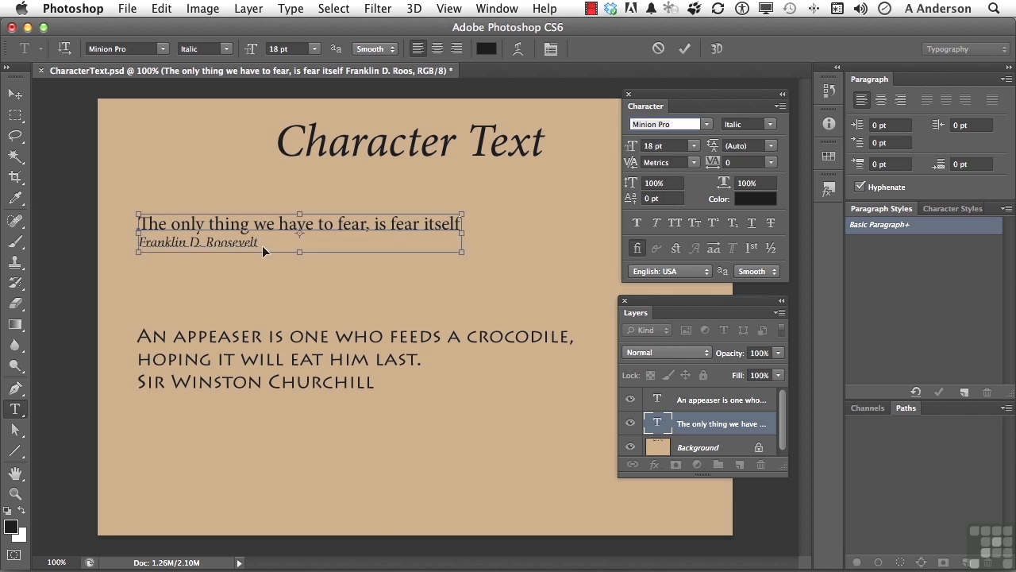
pyautogui.press('super+a')
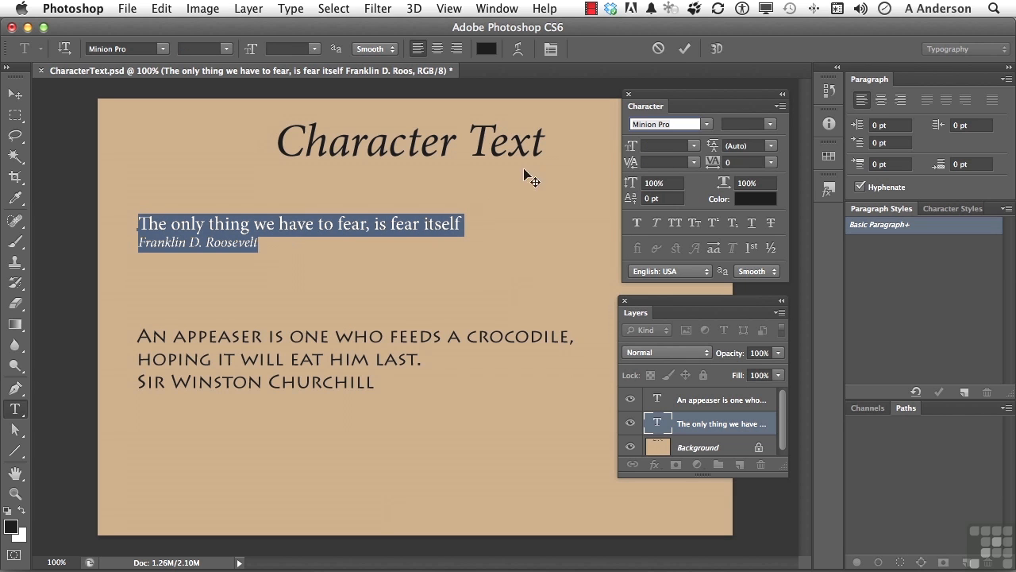
pyautogui.click(392, 228)
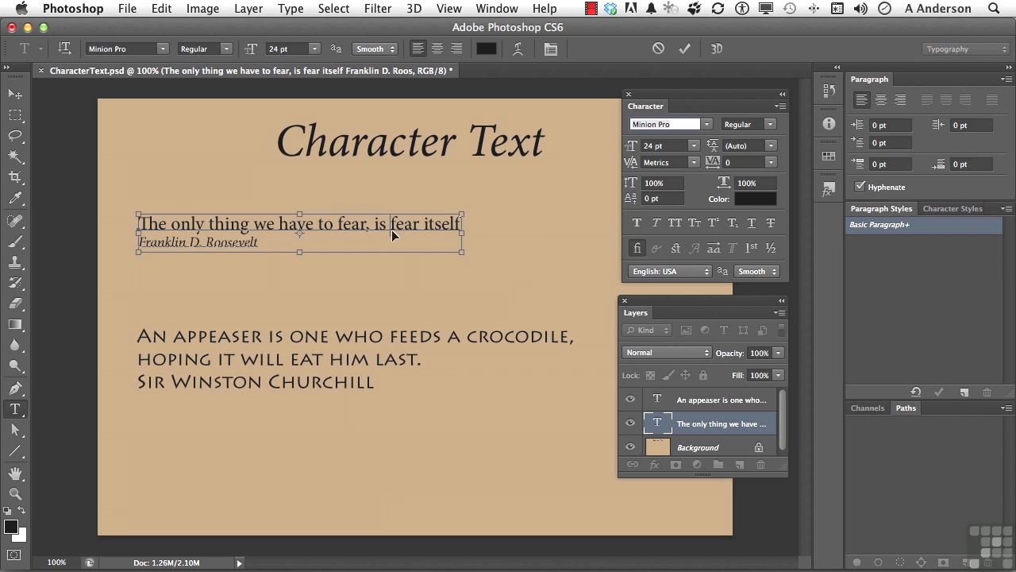
pyautogui.press('super+a')
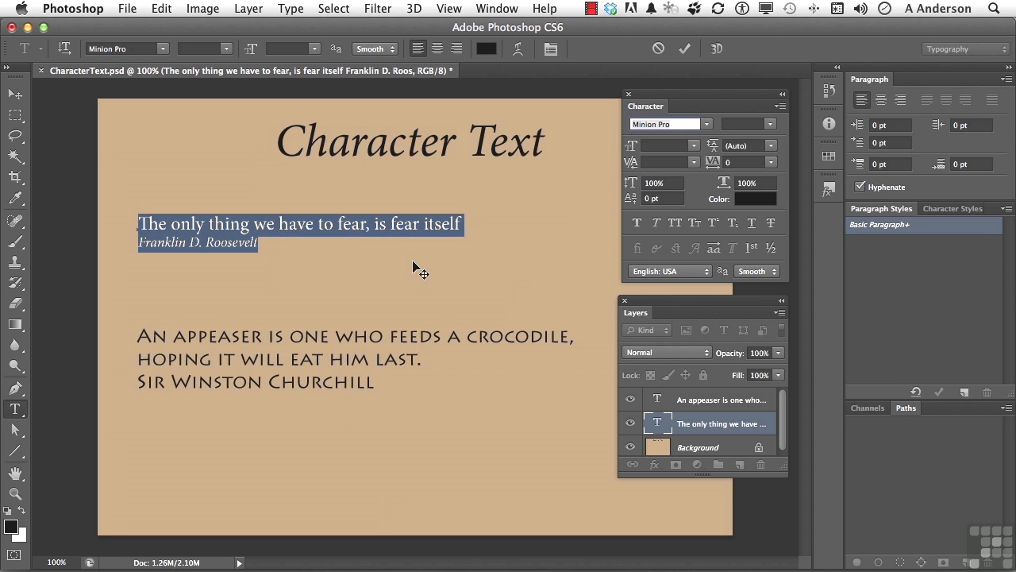
pyautogui.click(770, 147)
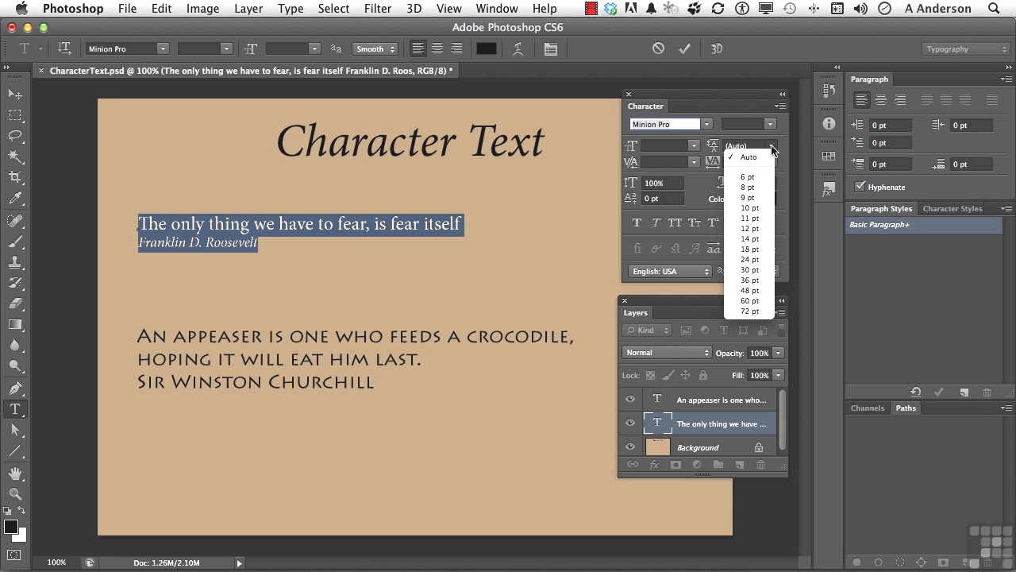
pyautogui.click(755, 260)
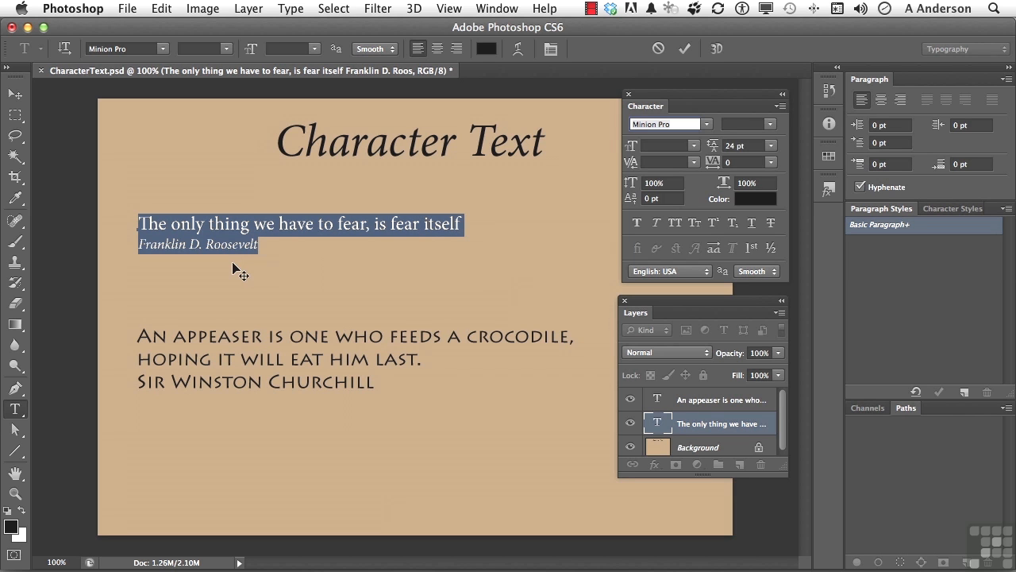
pyautogui.click(769, 147)
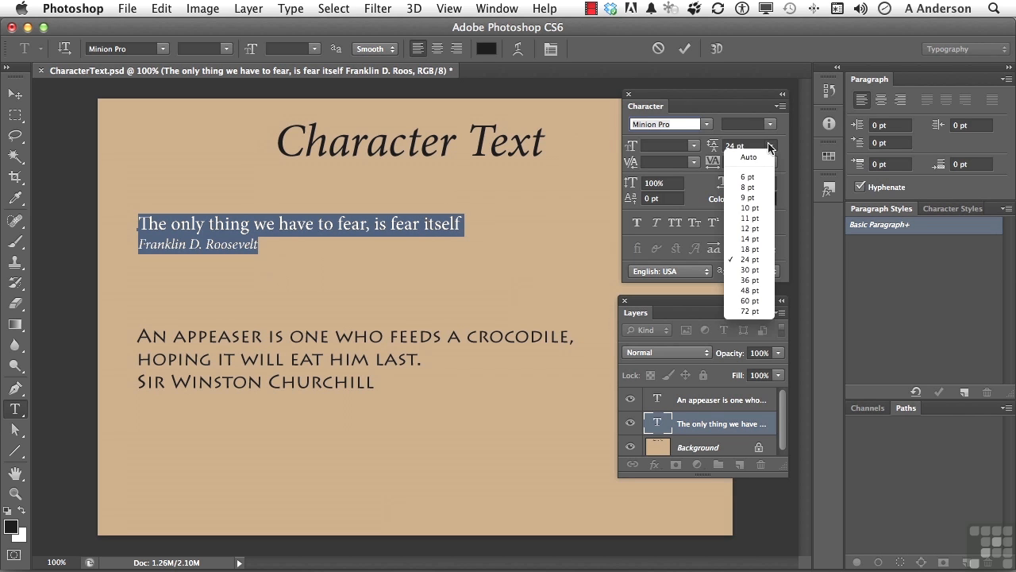
pyautogui.click(757, 270)
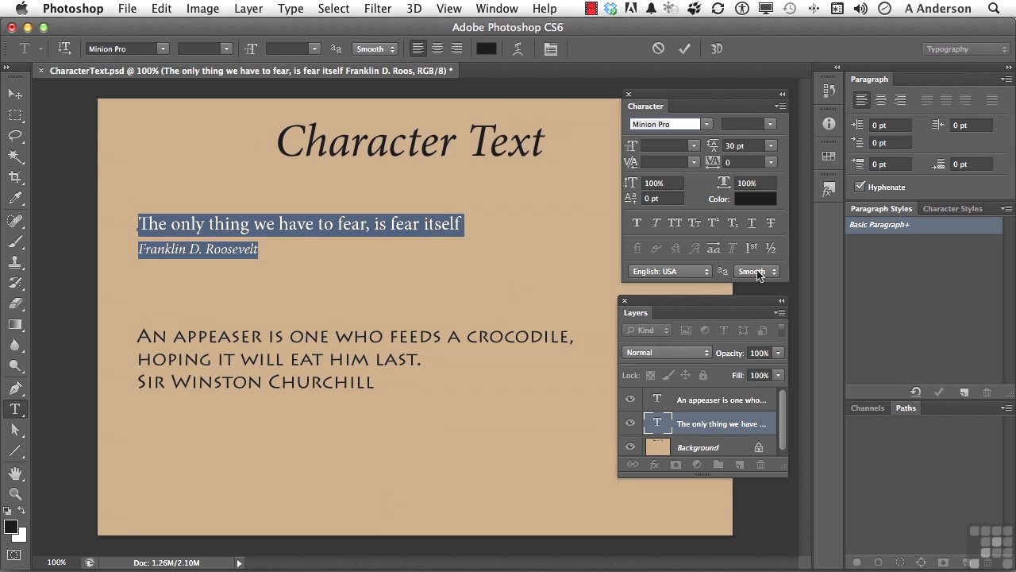
# - Toggle Standard Ligatures on the first line of the Roosevelt quote and leave them switched off
pyautogui.click(395, 223)
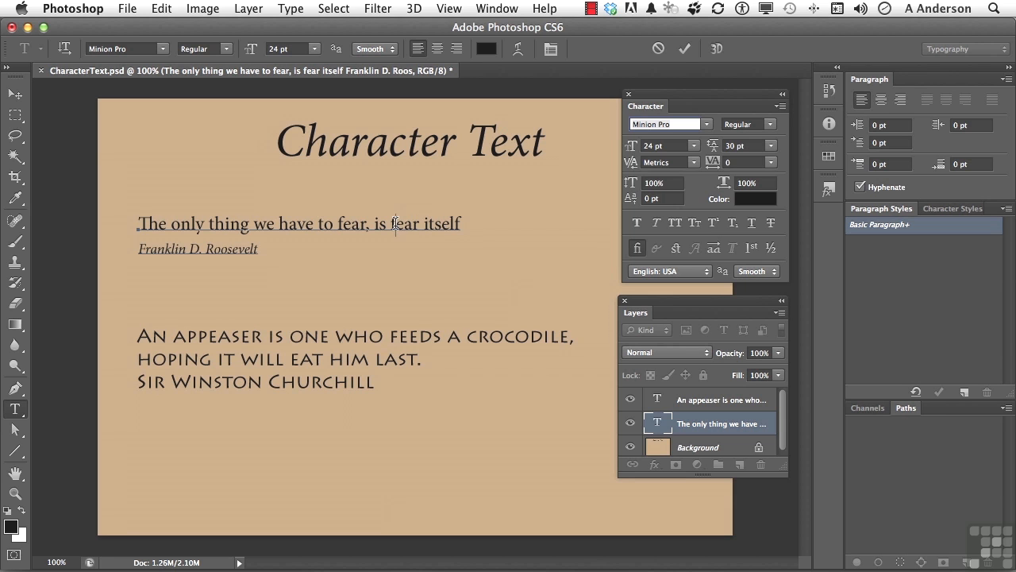
pyautogui.doubleClick(395, 224)
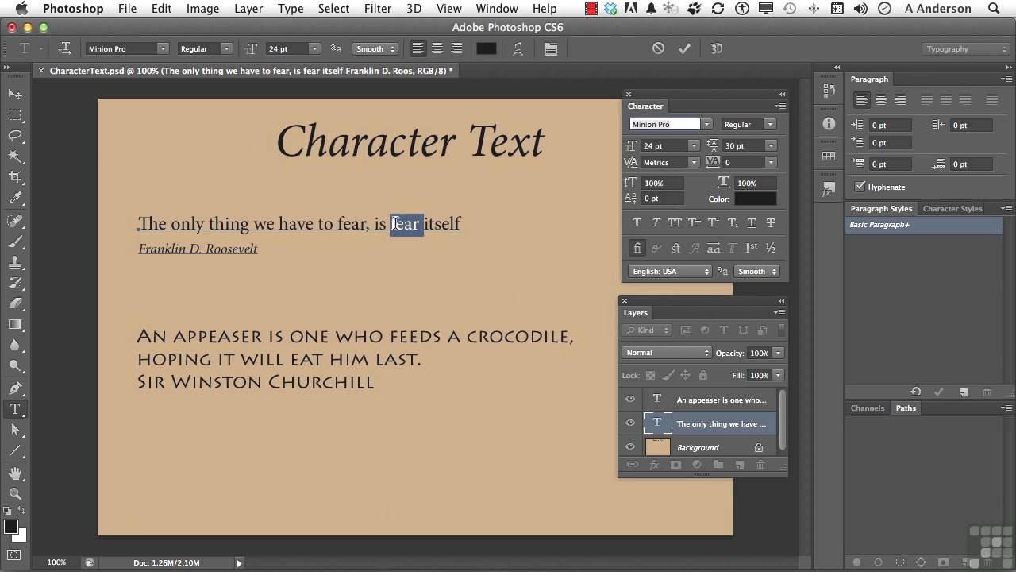
pyautogui.tripleClick(395, 224)
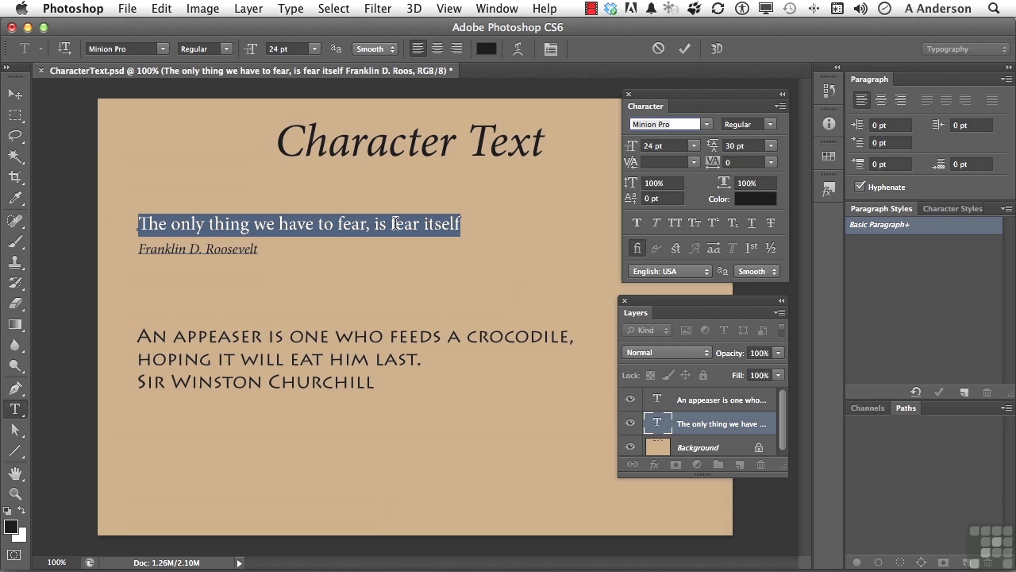
pyautogui.click(639, 251)
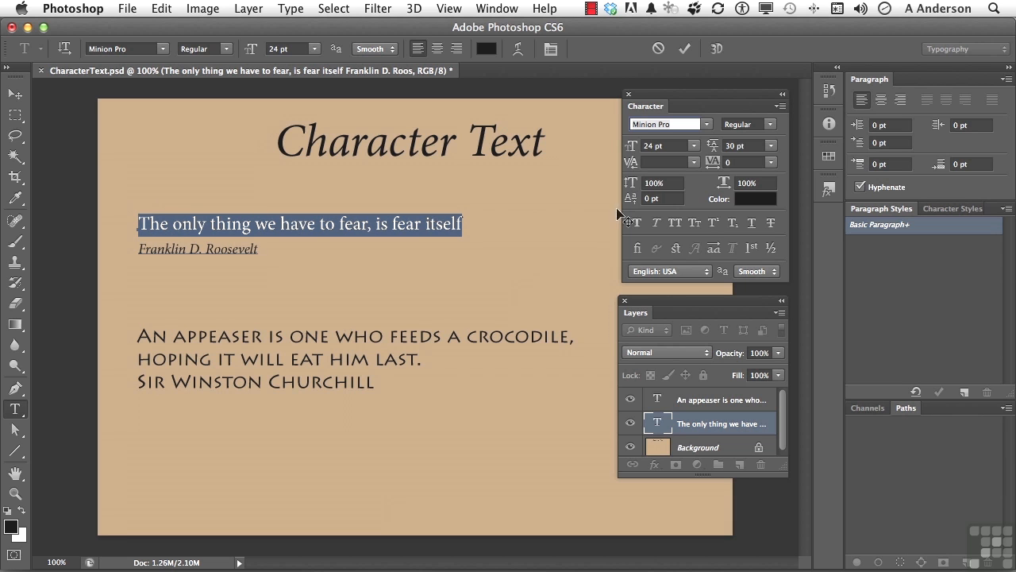
pyautogui.click(640, 250)
pyautogui.click(639, 250)
# - Try Ordinals on the first line of the Roosevelt quote and switch the feature off again
pyautogui.click(752, 249)
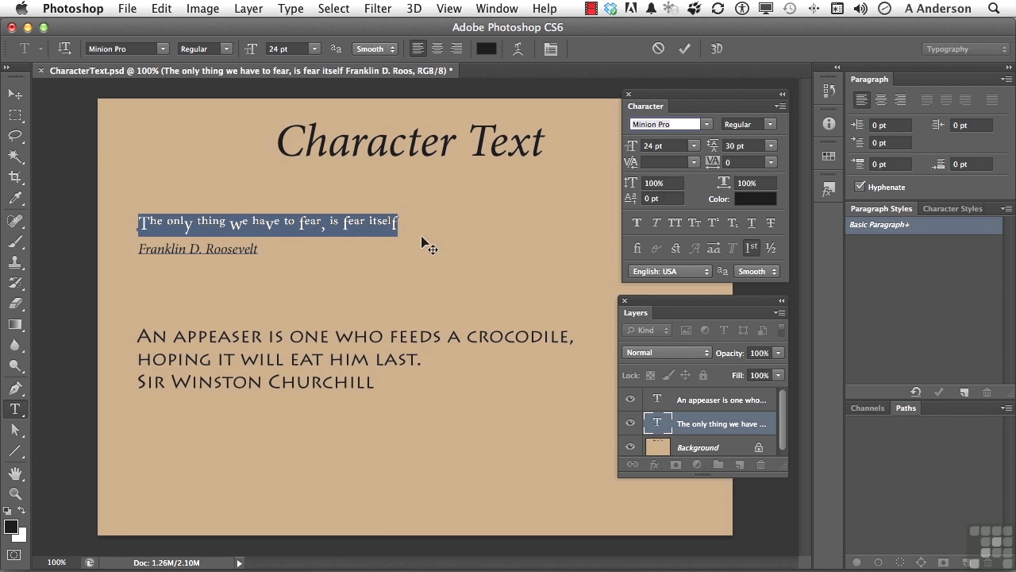
pyautogui.click(369, 231)
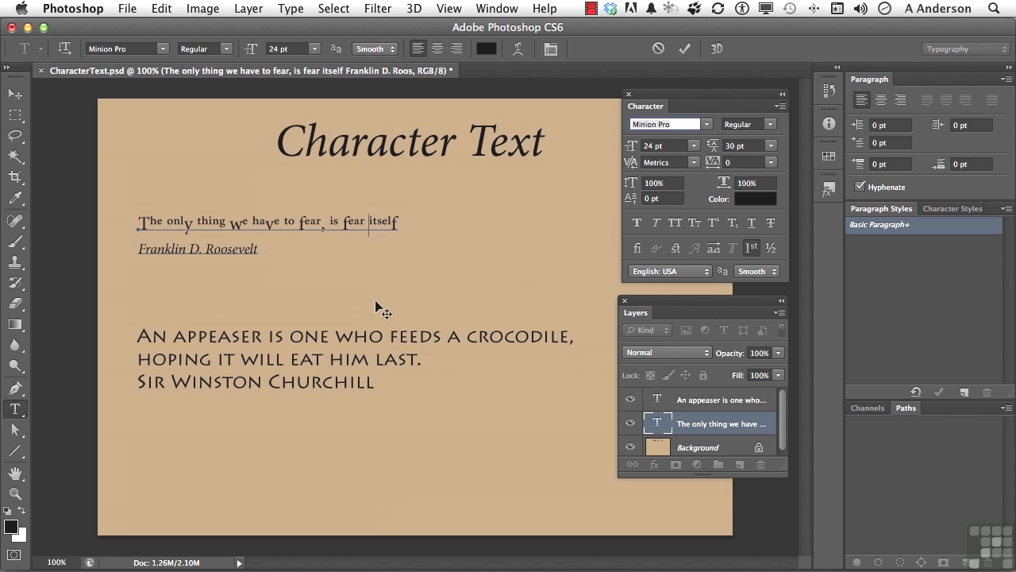
pyautogui.tripleClick(359, 226)
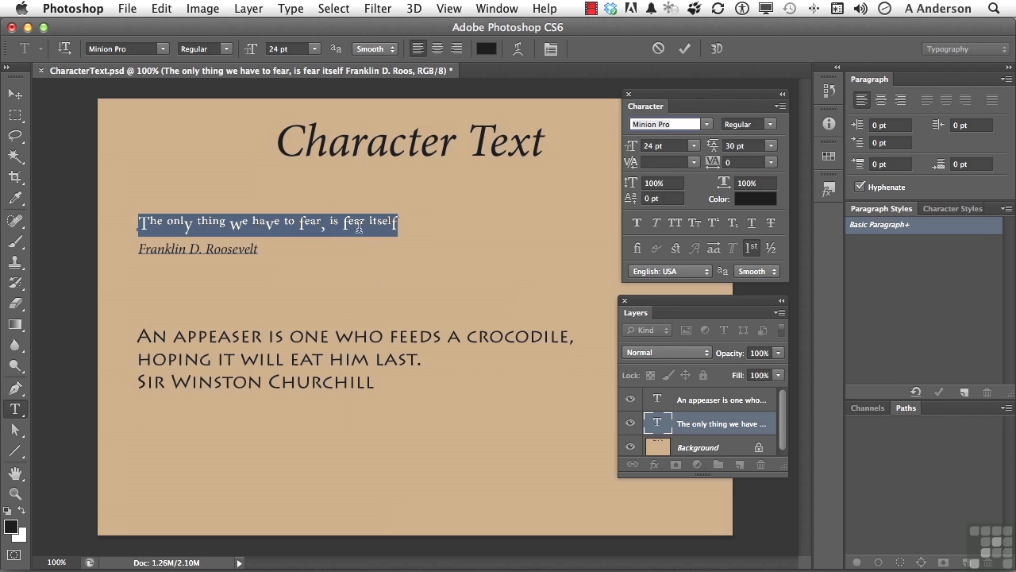
pyautogui.click(751, 249)
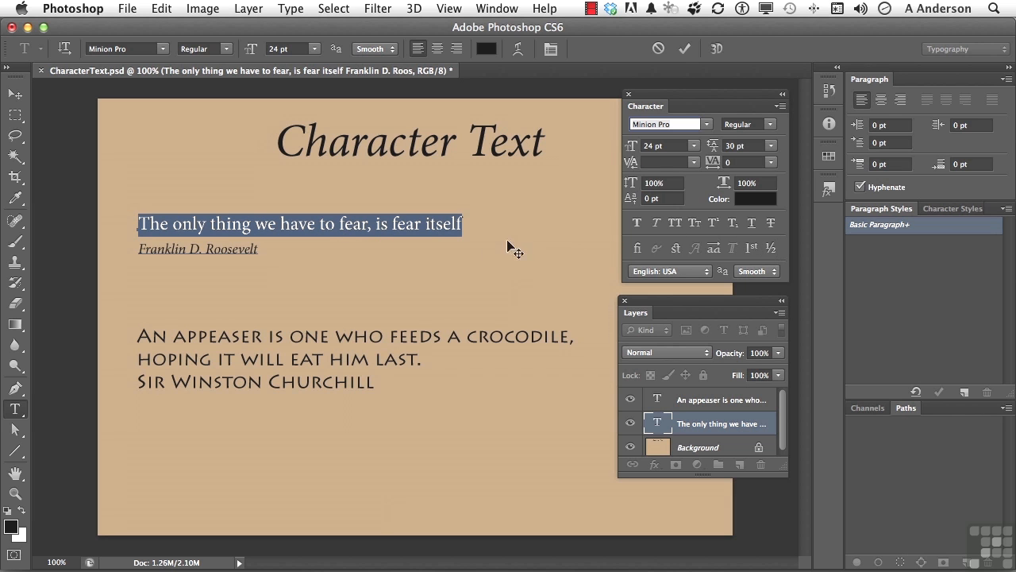
# - Try Fractions on a temporary "1/4" added at the end of the quote's first line, and delete the added characters
pyautogui.click(474, 223)
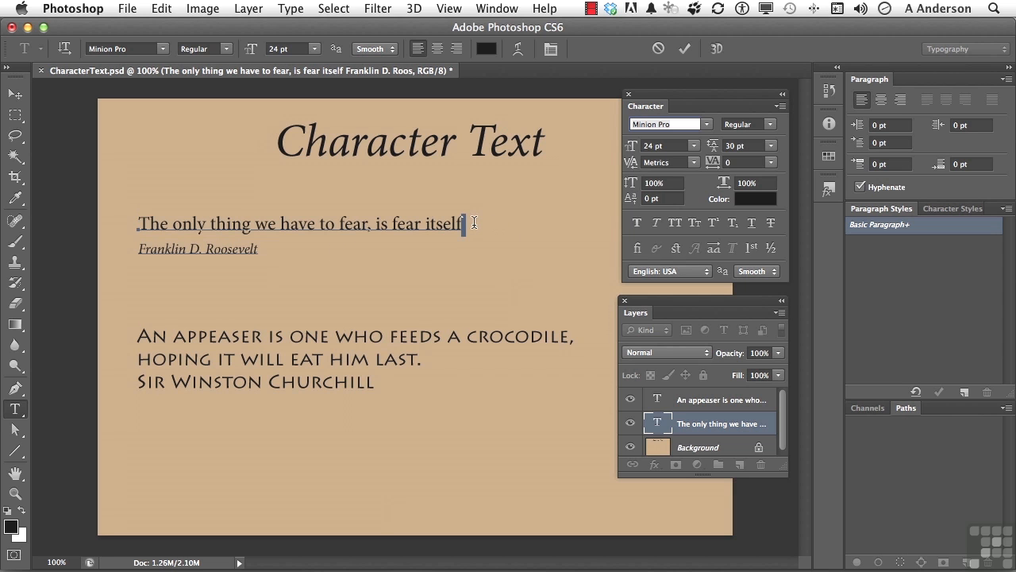
pyautogui.write('1/4')
pyautogui.moveTo(474, 224); pyautogui.dragTo(500, 224)
pyautogui.click(769, 251)
pyautogui.click(770, 250)
pyautogui.press('BackSpace')
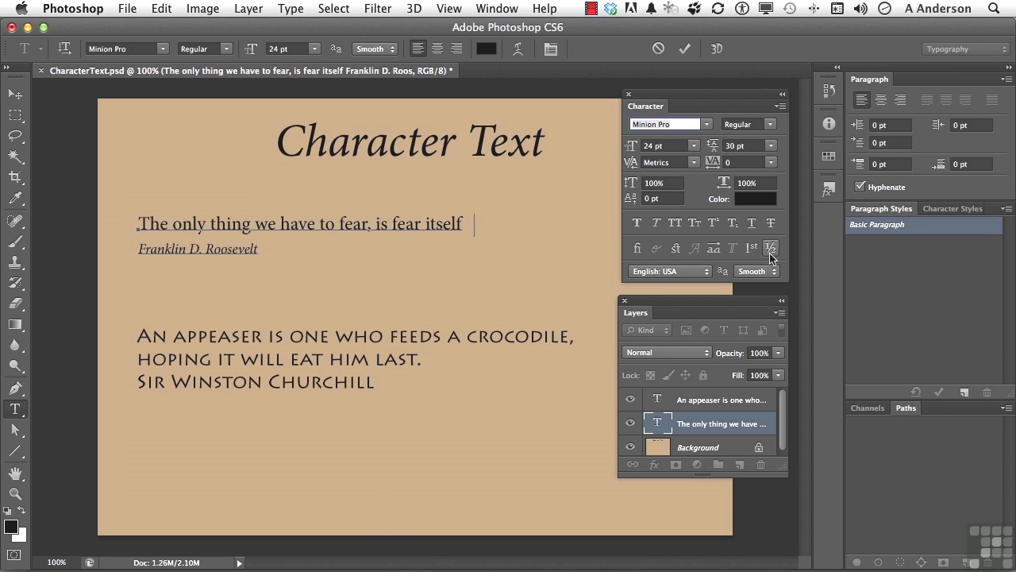